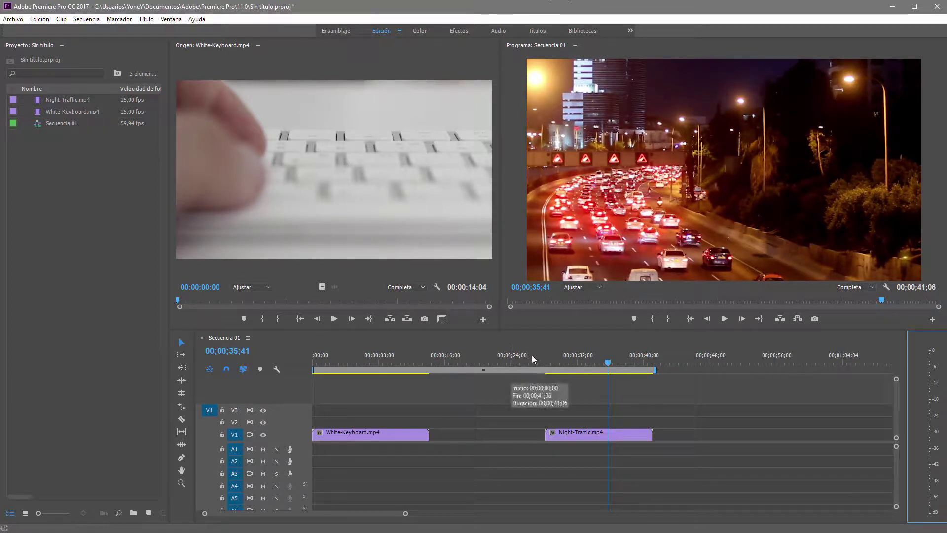
- Save the current panel layout as a new workspace named 'YoneY' from the Window menu
click(165, 19)
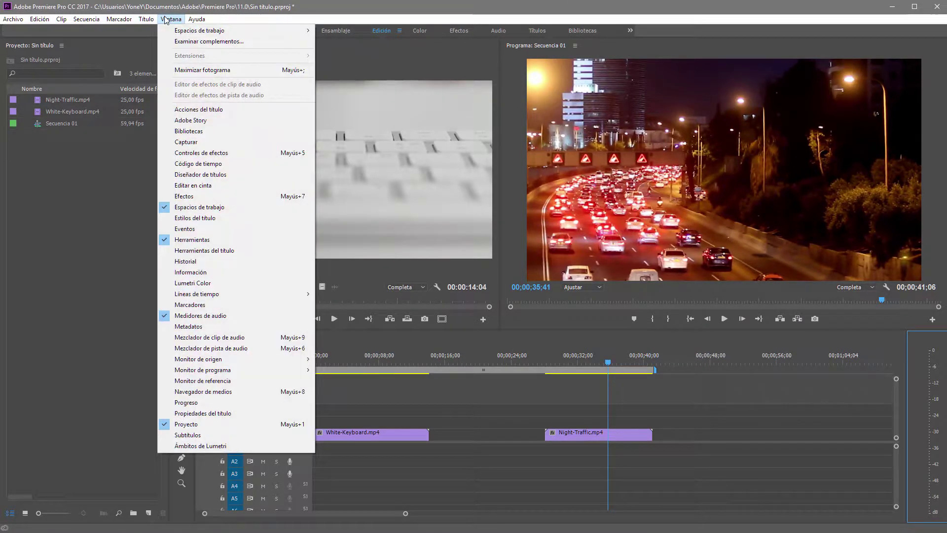
mouse_move(190, 31)
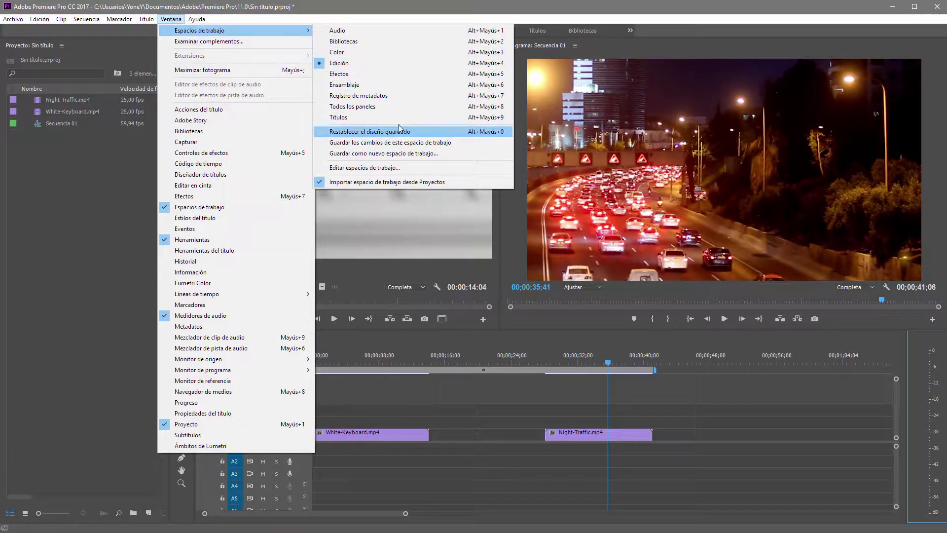
click(392, 153)
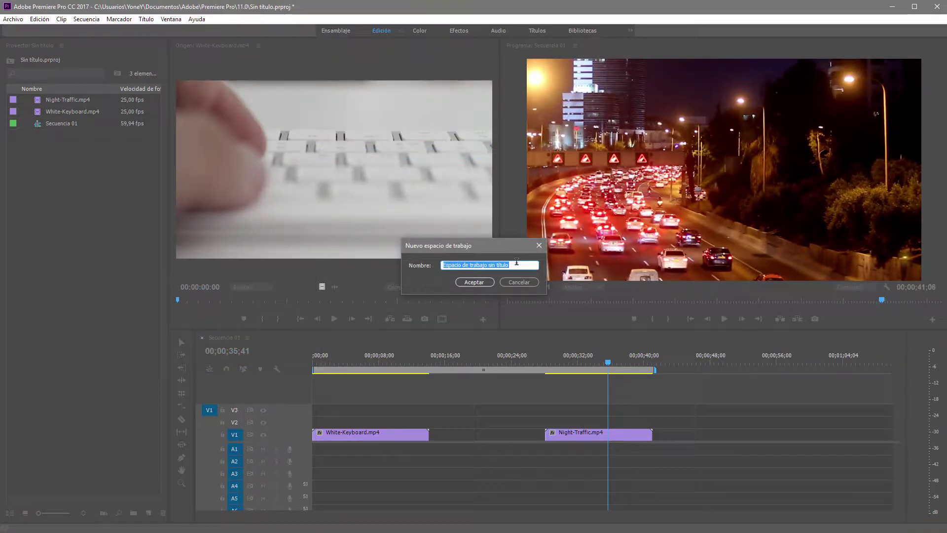
text(Yo)
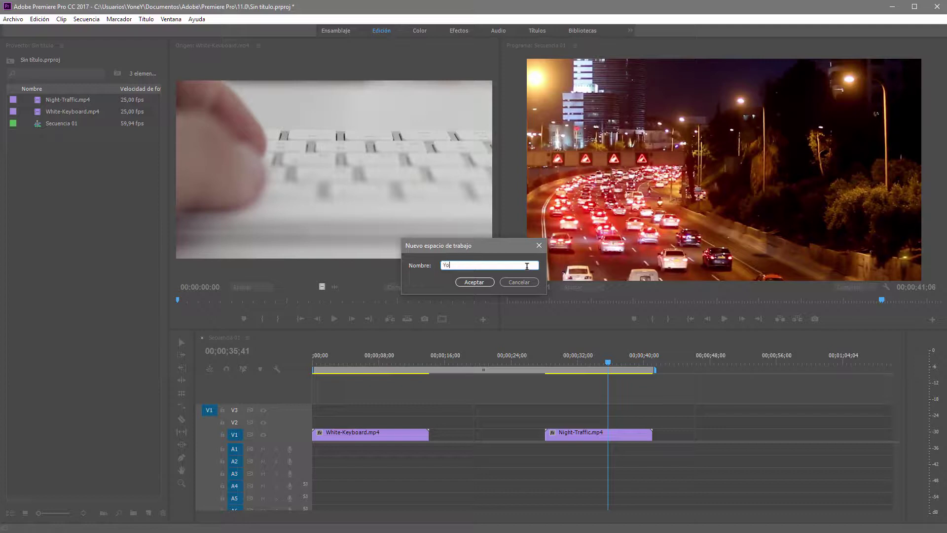
text(neY)
click(475, 283)
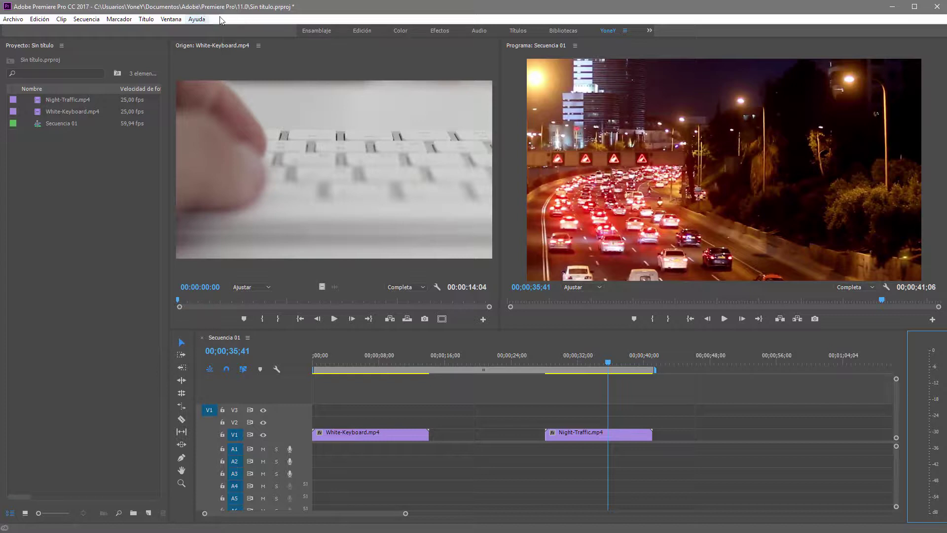
click(648, 32)
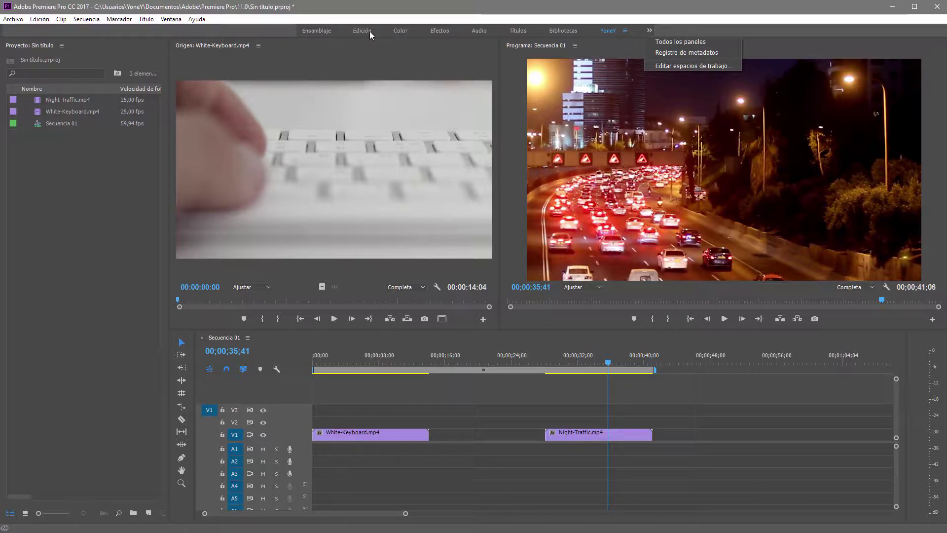
click(401, 30)
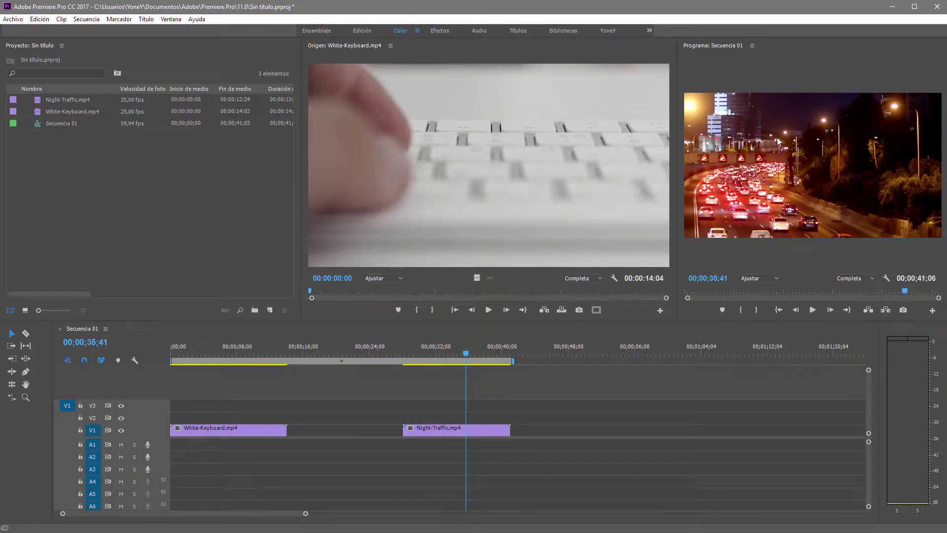
click(479, 31)
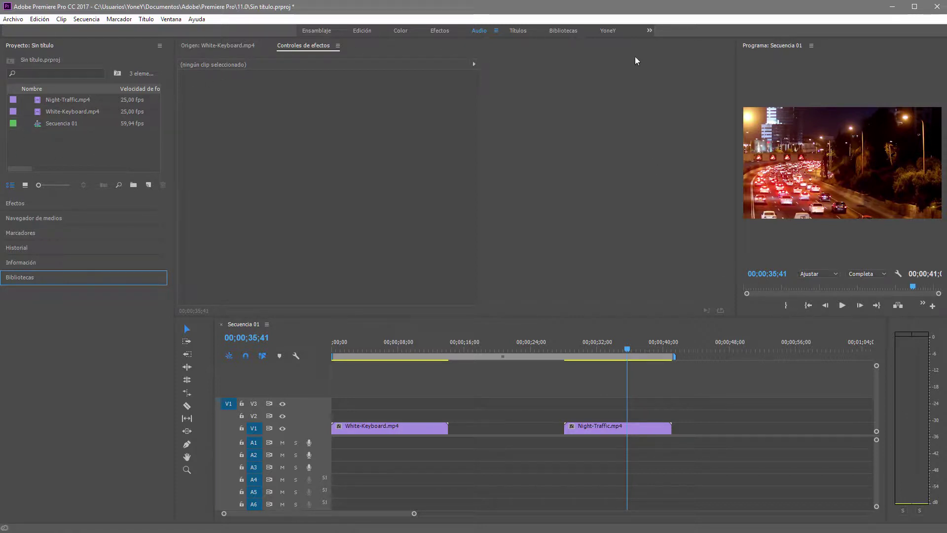
click(607, 30)
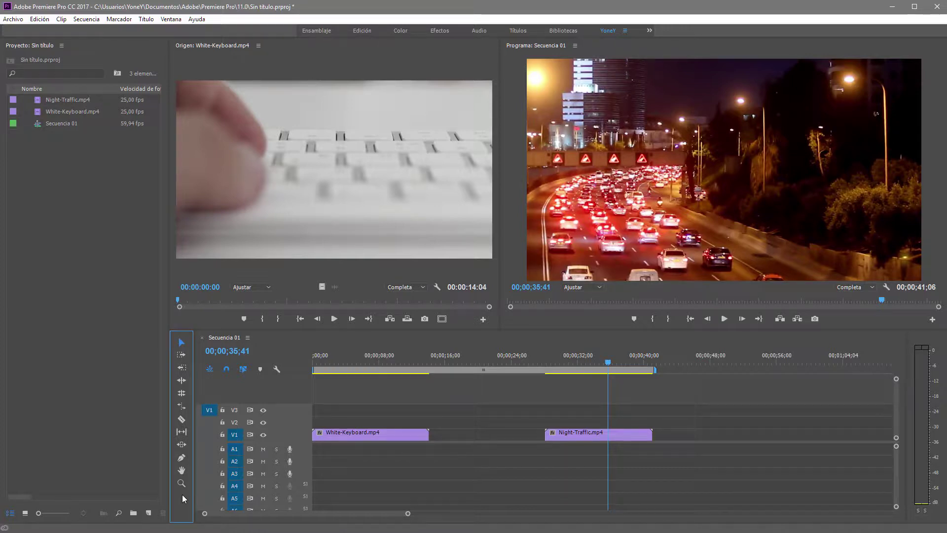
drag(188, 346, 14, 299)
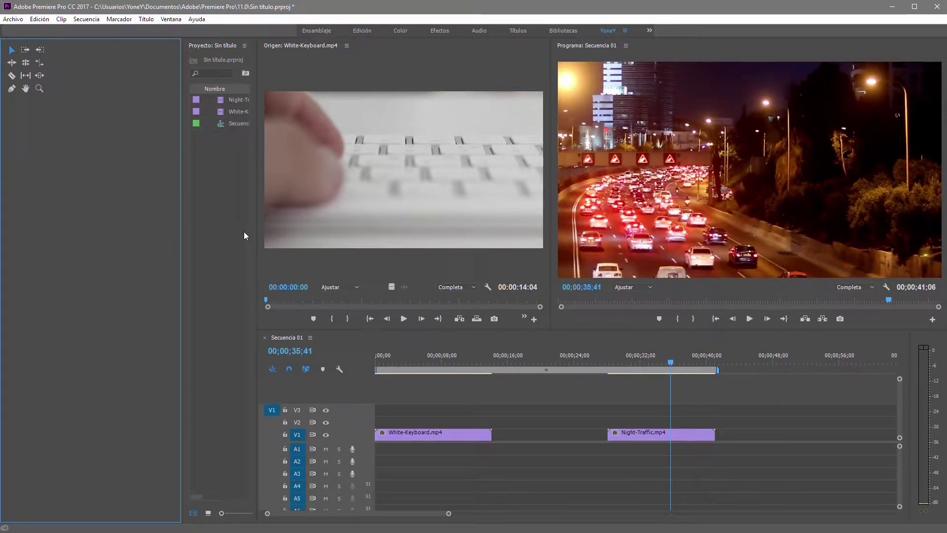
click(170, 19)
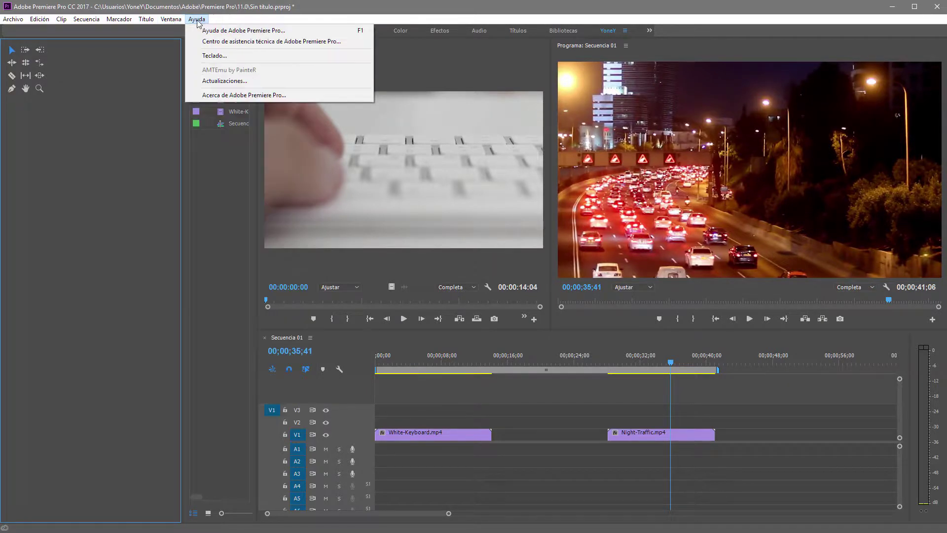
mouse_move(241, 30)
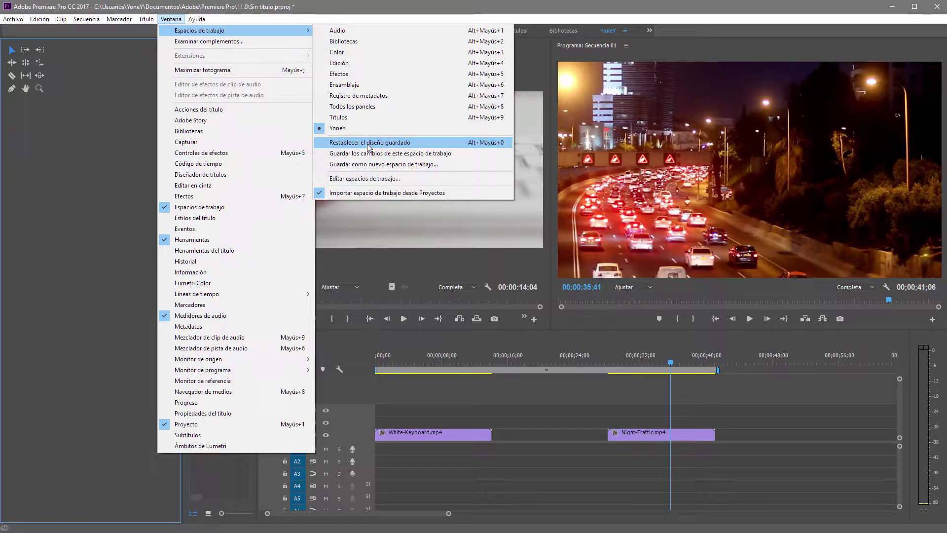
click(393, 144)
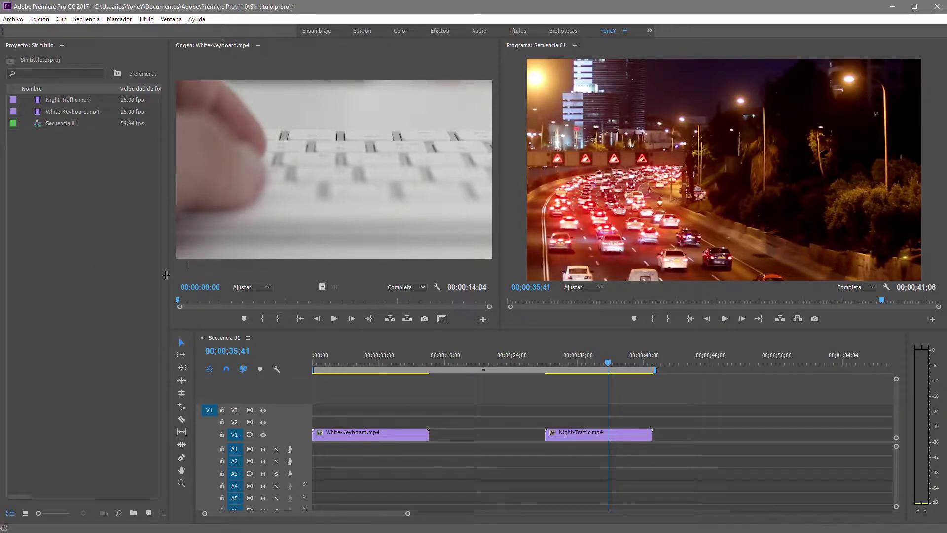
click(121, 281)
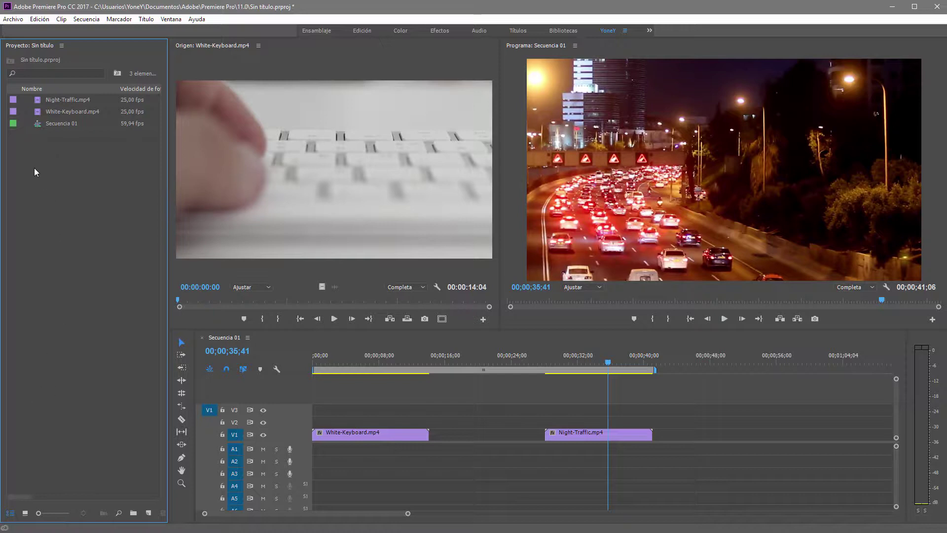
- Load Night-Traffic.mp4 from the Project panel into the Source monitor, then clear the selection
click(37, 102)
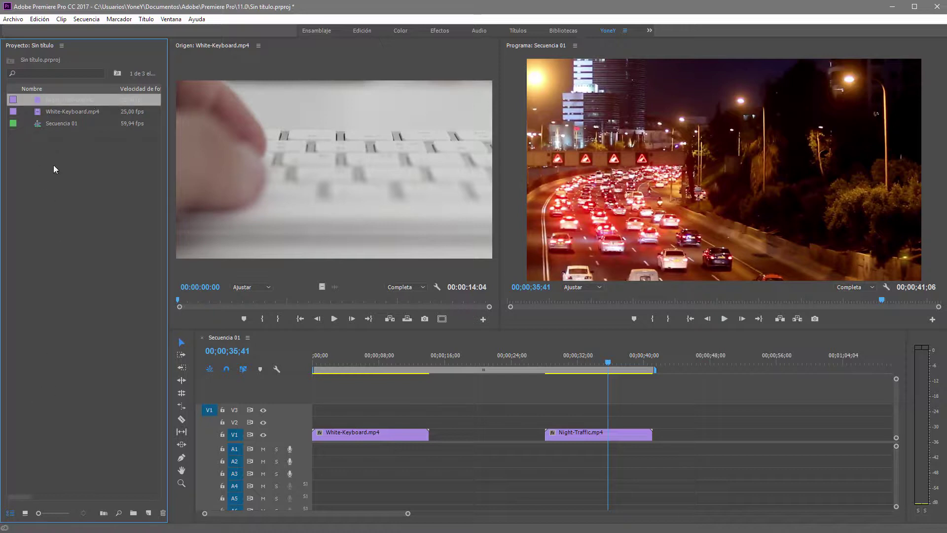
click(54, 164)
click(75, 99)
click(69, 111)
double_click(37, 102)
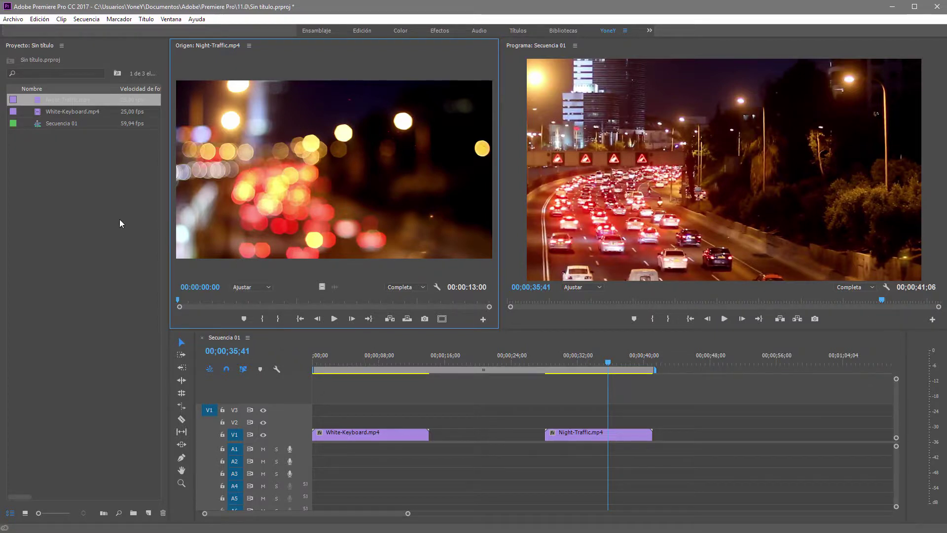
click(120, 249)
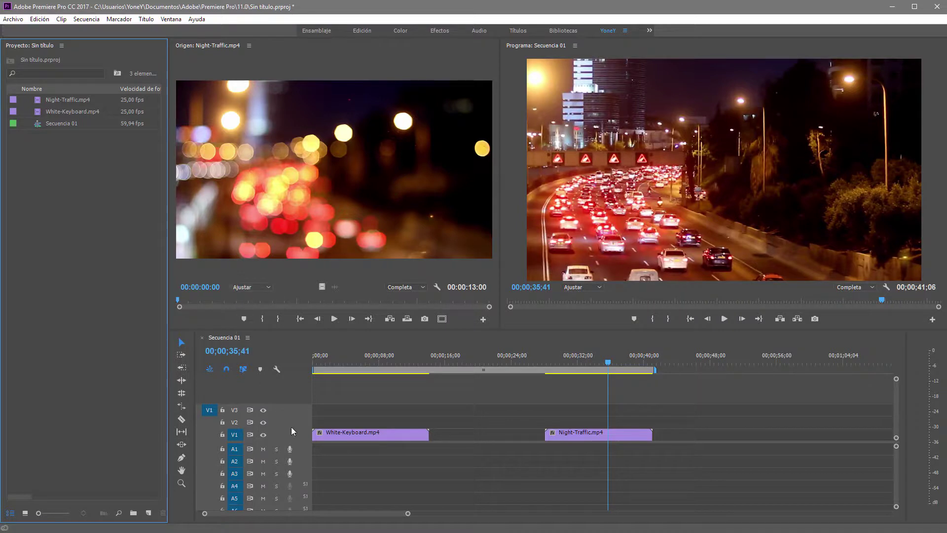
- Lower the video/audio divider and adjust the timeline zoom so both clips fill its width
drag(298, 441, 299, 459)
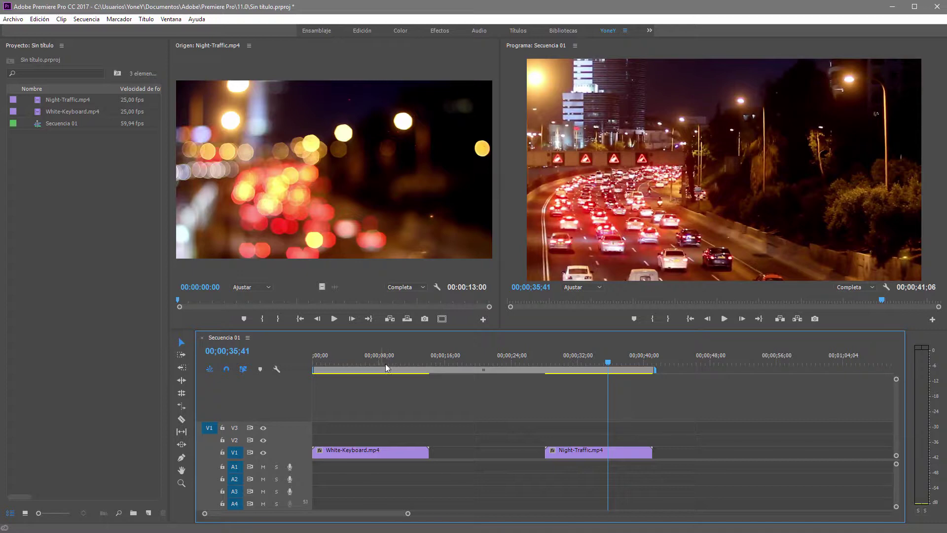
drag(409, 513, 286, 510)
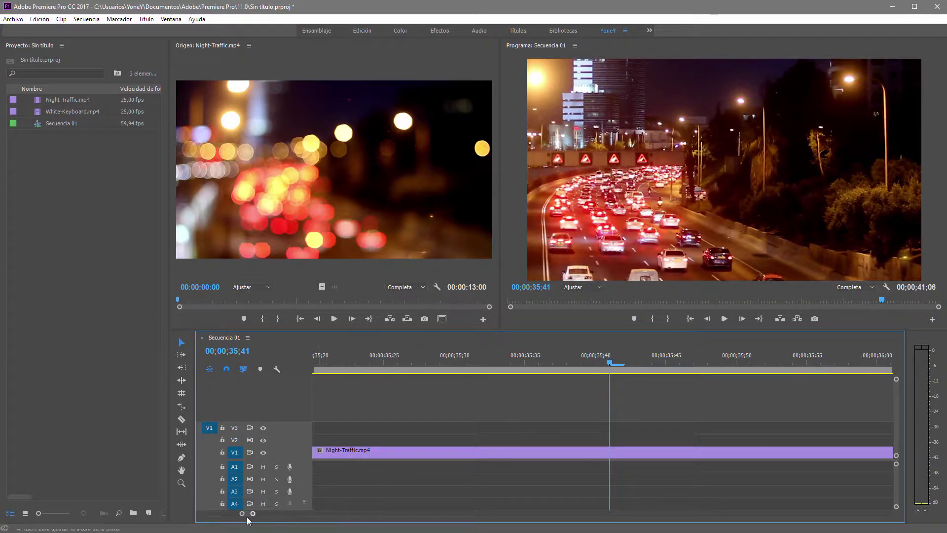
mouse_move(242, 513)
mouse_down()
mouse_move(170, 513)
mouse_move(257, 514)
mouse_up()
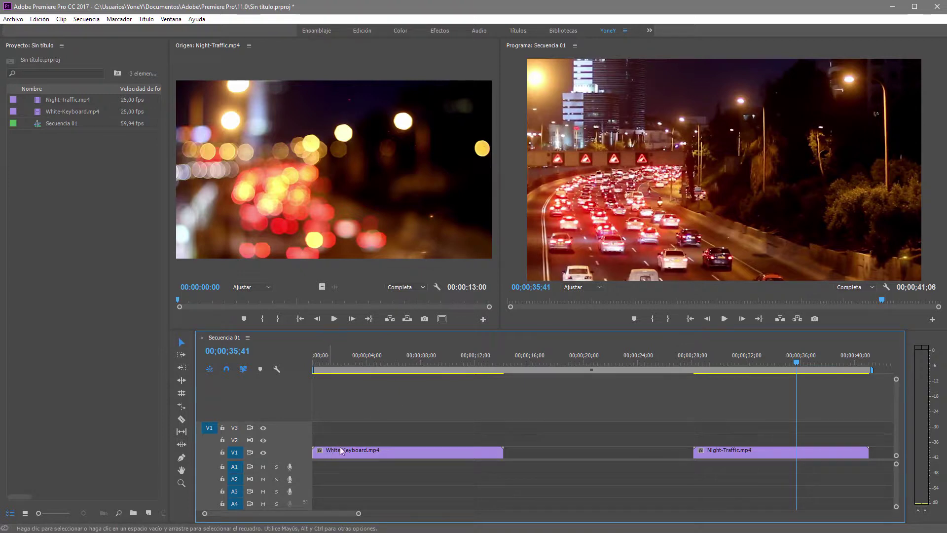
- Place the playhead near the sequence start and heighten V1 so its clips show thumbnails
click(324, 357)
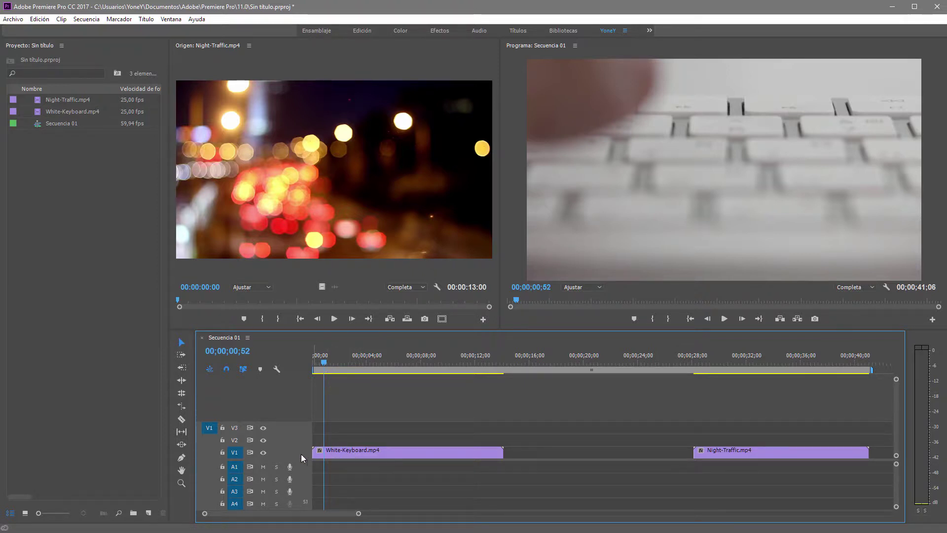
scroll(301, 453, up, 2)
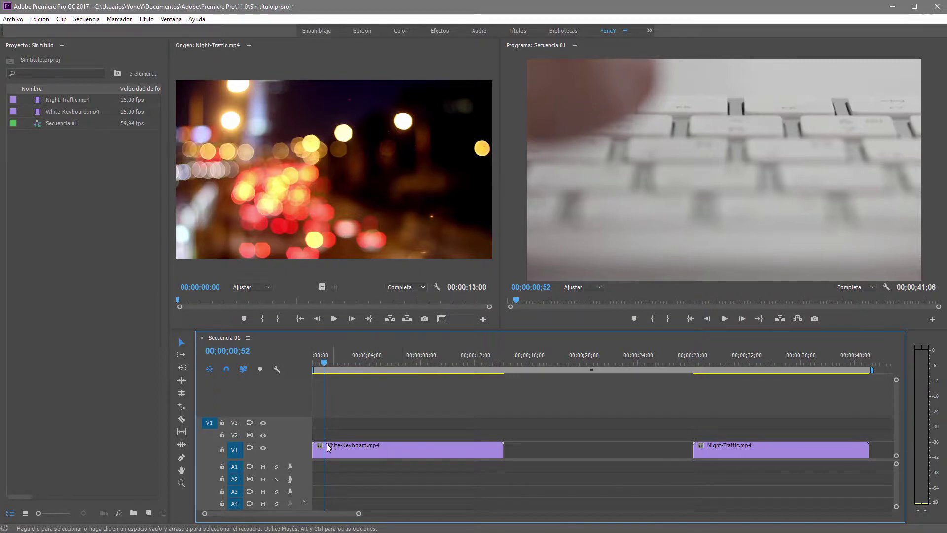
scroll(306, 445, up, 2)
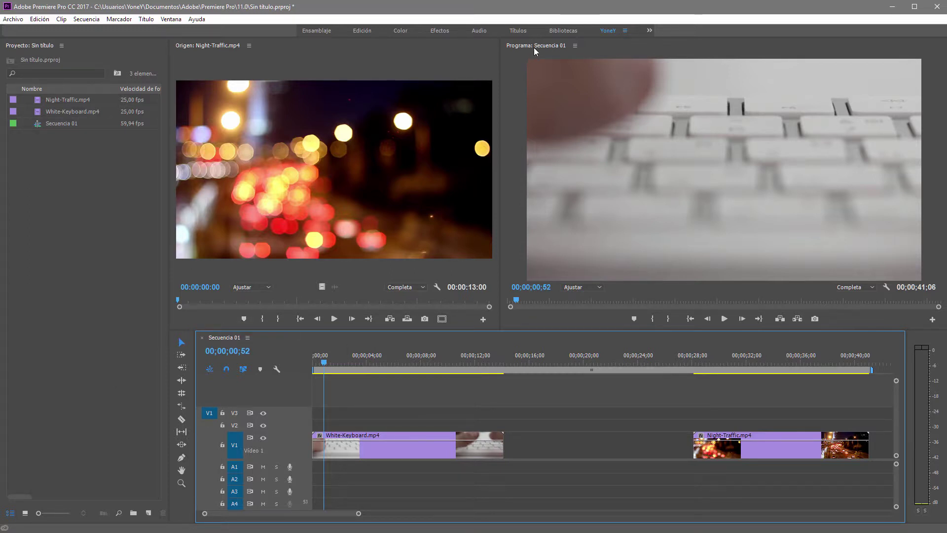
- Close the Program monitor panel and bring up the Window menu's panel list
click(574, 46)
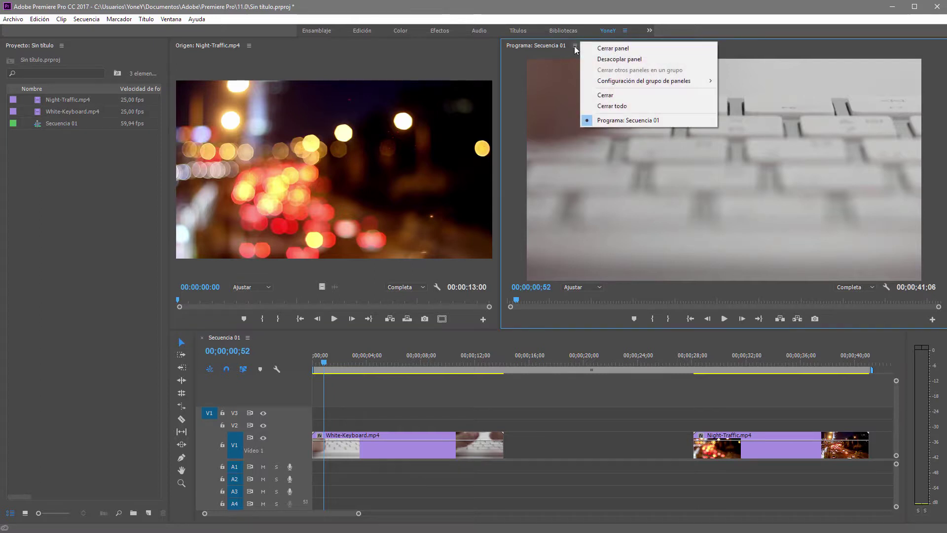
click(602, 49)
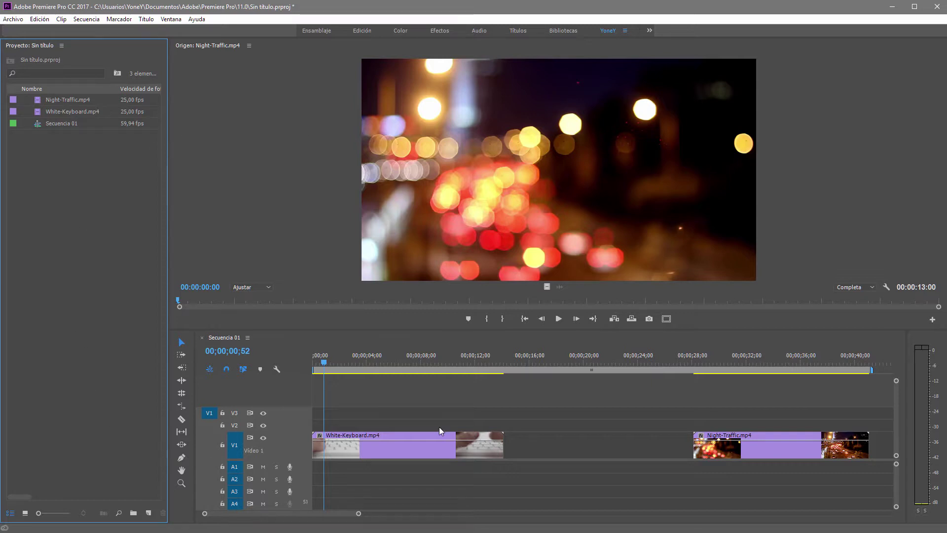
click(169, 22)
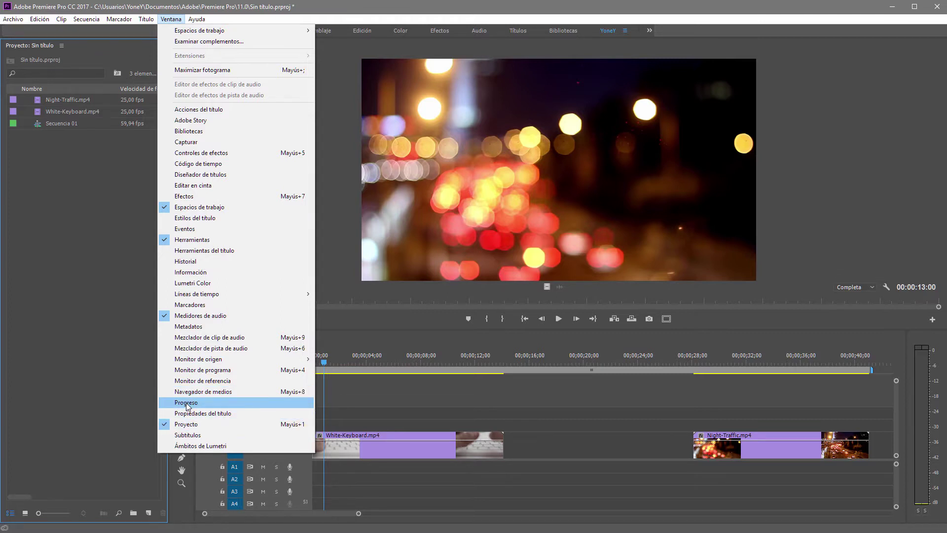
- Show the Program monitor beside the Source monitor, then close and reopen the Project panel
click(218, 371)
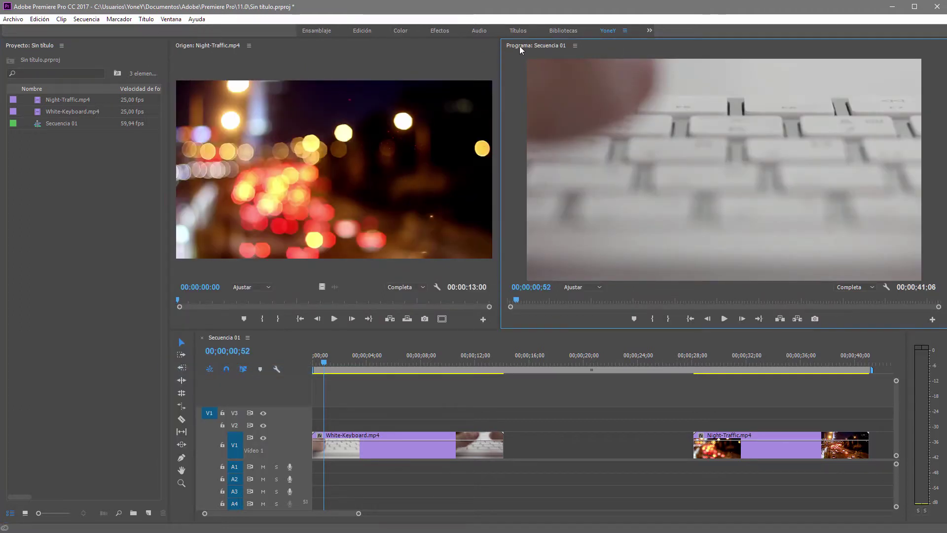
click(148, 207)
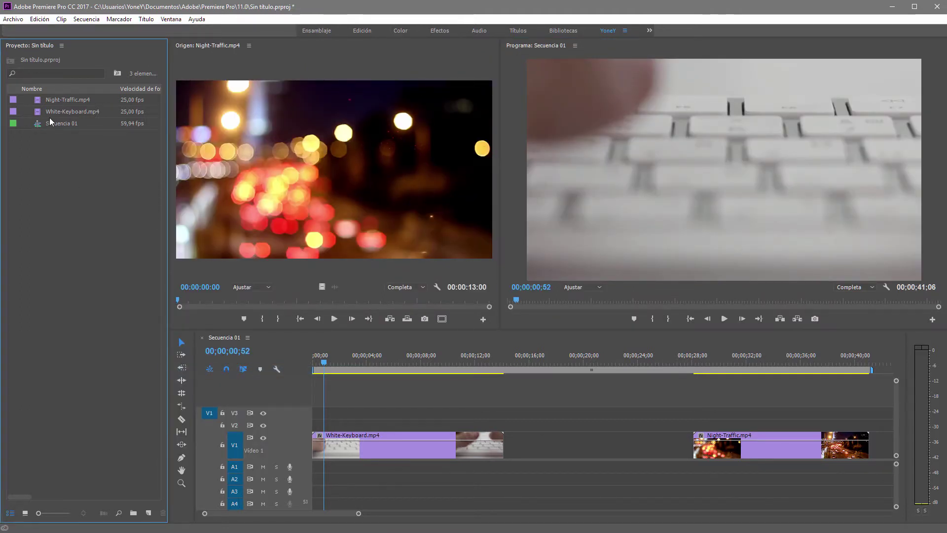
click(62, 46)
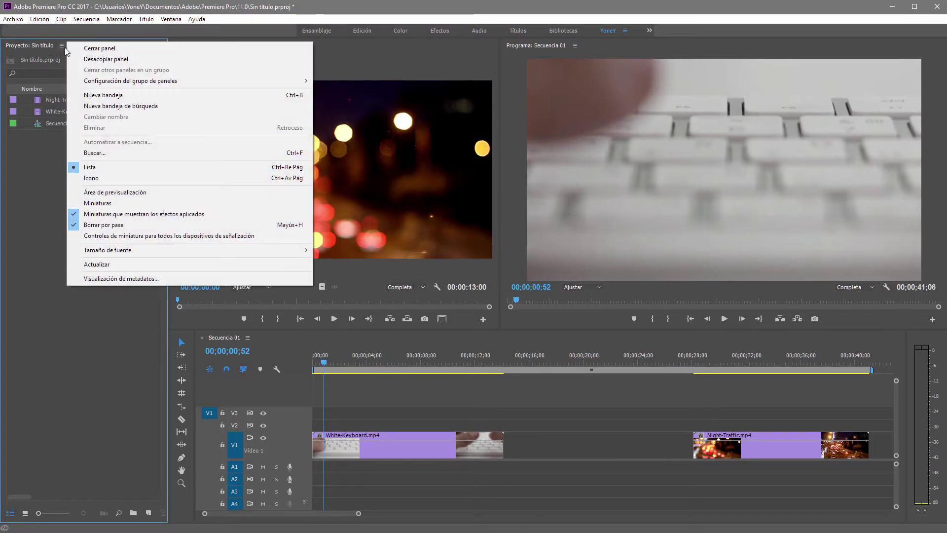
click(95, 49)
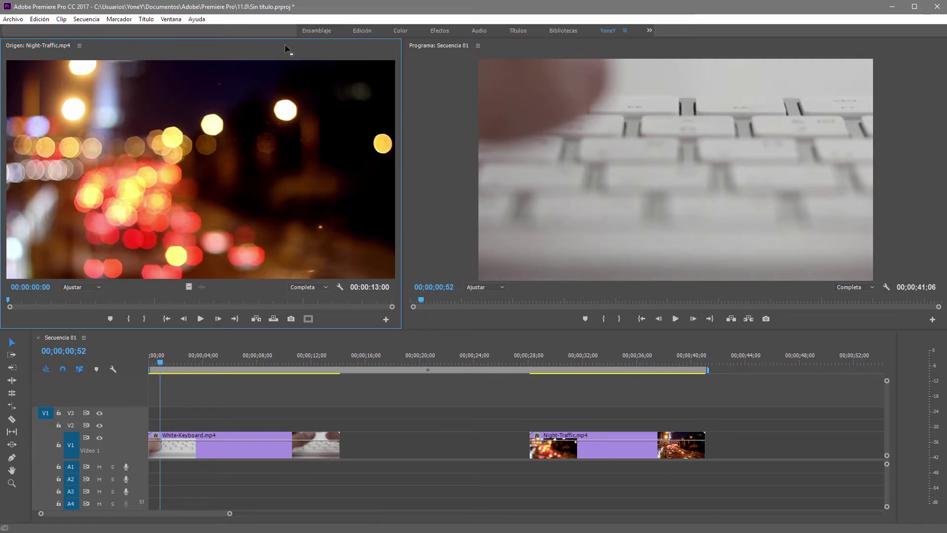
click(172, 19)
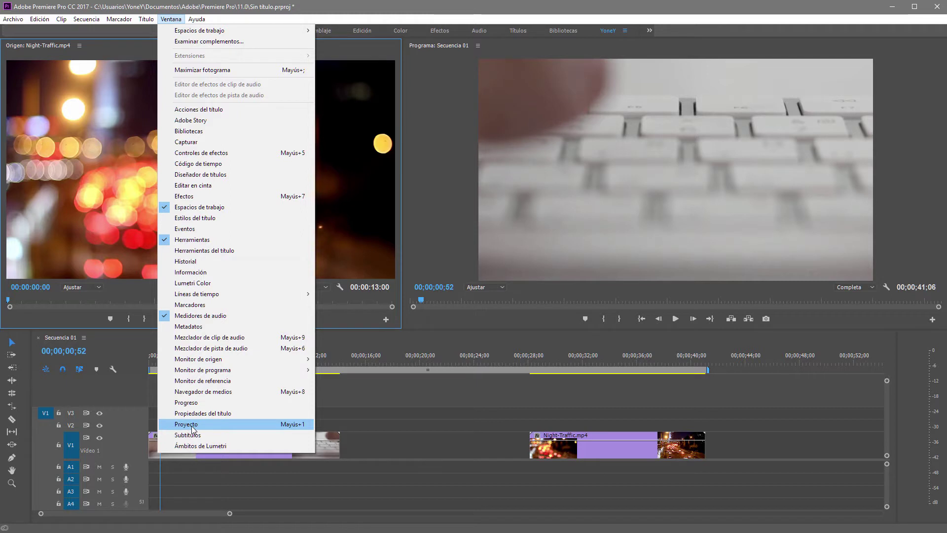
click(192, 425)
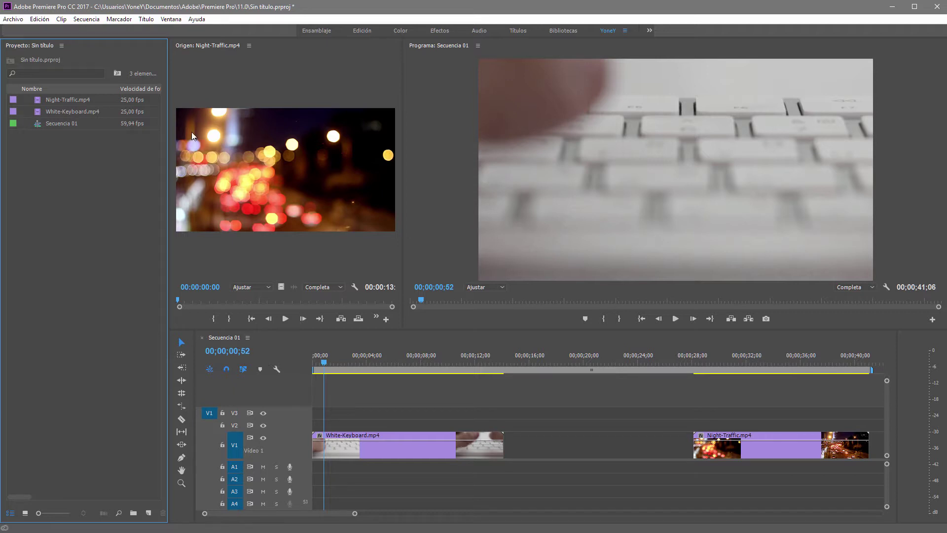
- Open the History panel from the Window menu, widen it, and dock it with the Project panel
click(170, 18)
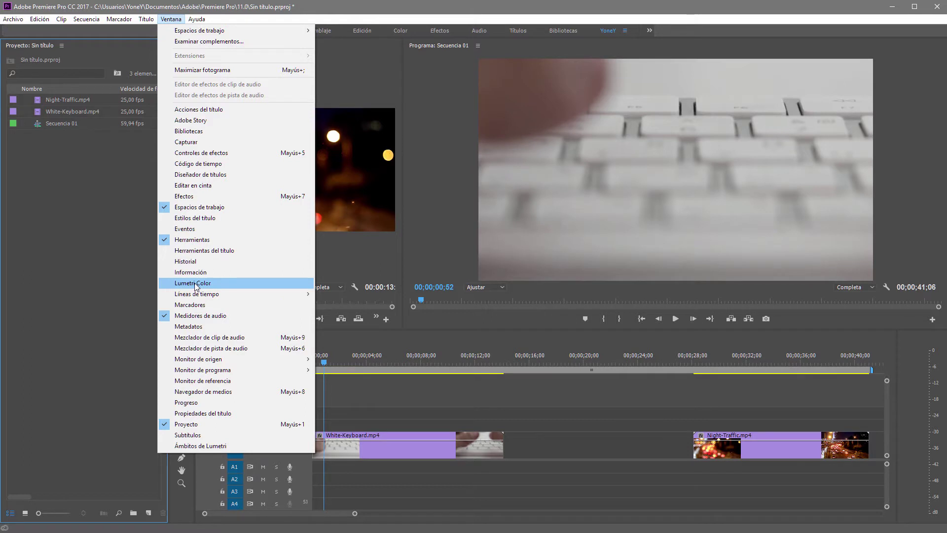
click(110, 308)
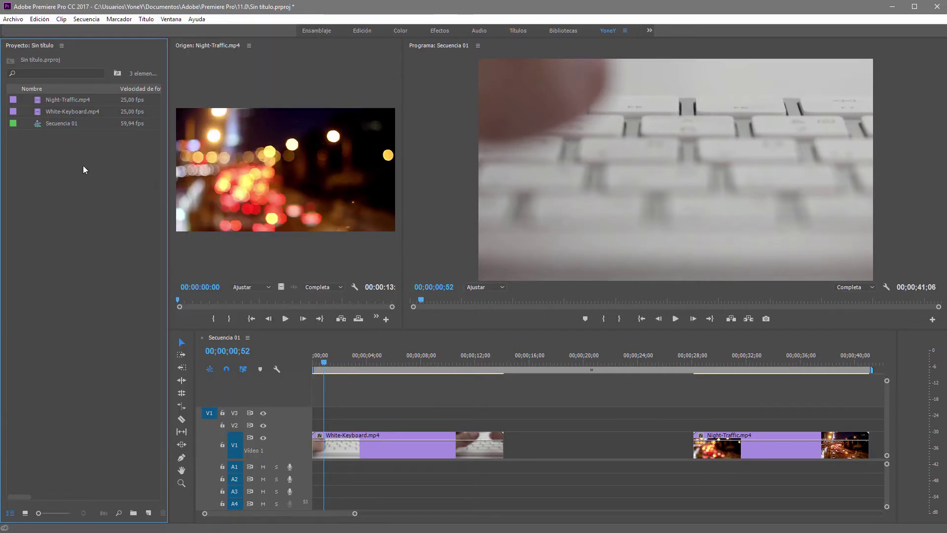
click(169, 19)
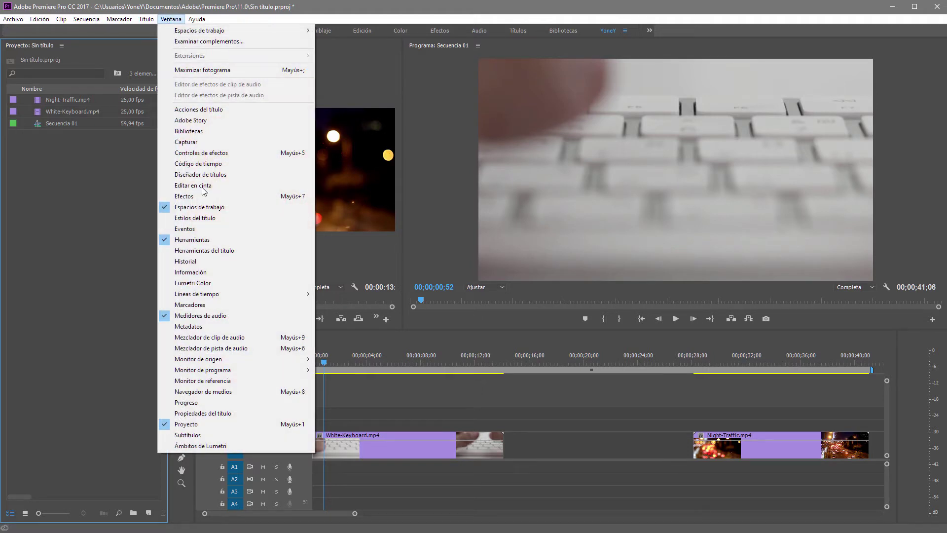
click(196, 261)
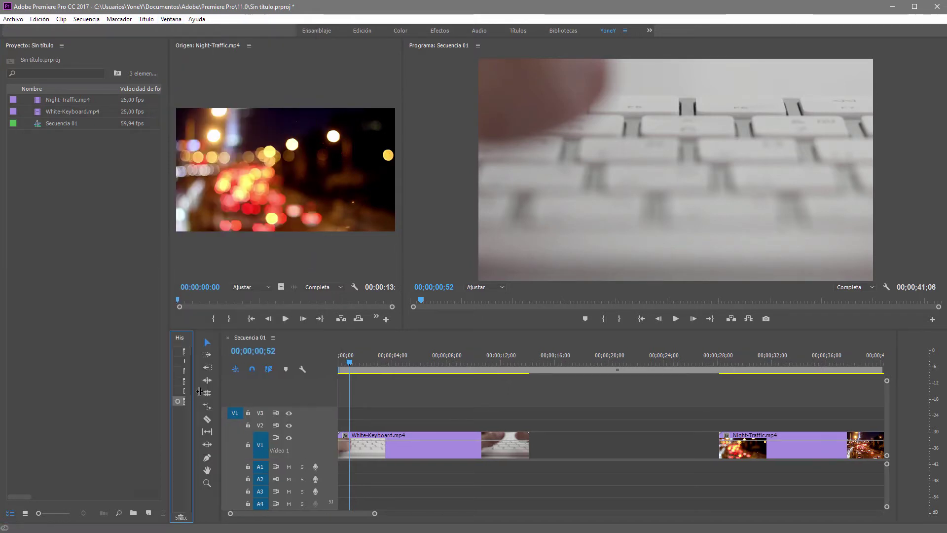
drag(195, 394, 266, 389)
drag(188, 345, 120, 50)
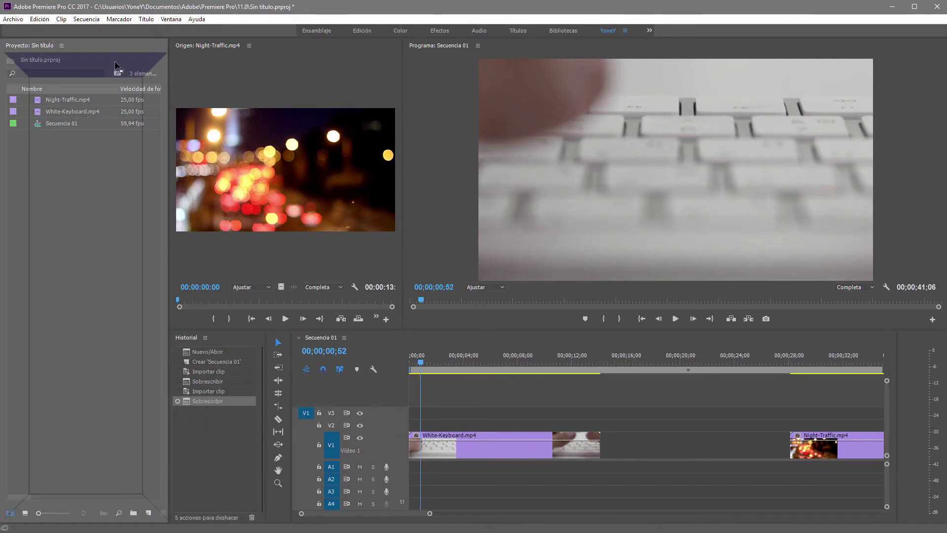
mouse_move(121, 51)
mouse_down()
mouse_move(105, 51)
mouse_move(114, 52)
mouse_up()
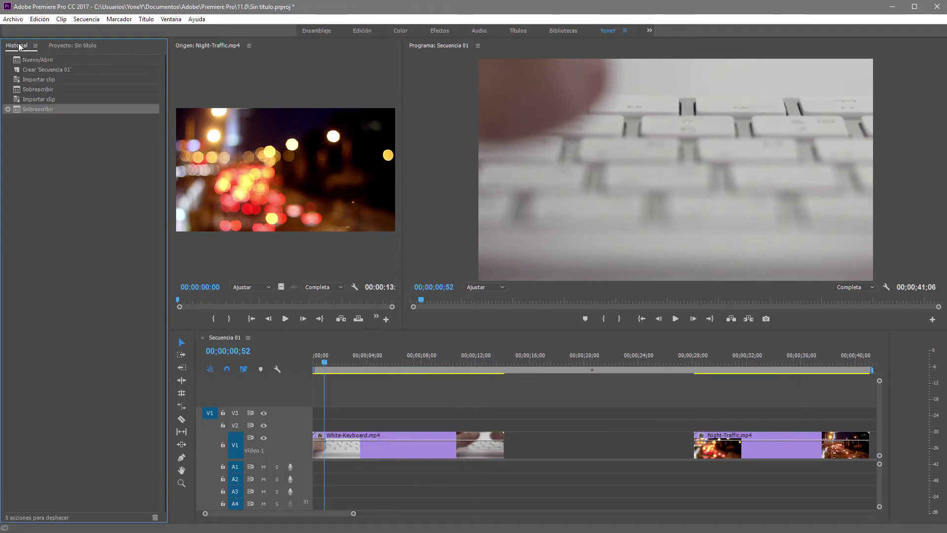
- Drag the History tab to the right of the Project tab and check both tabs
click(69, 48)
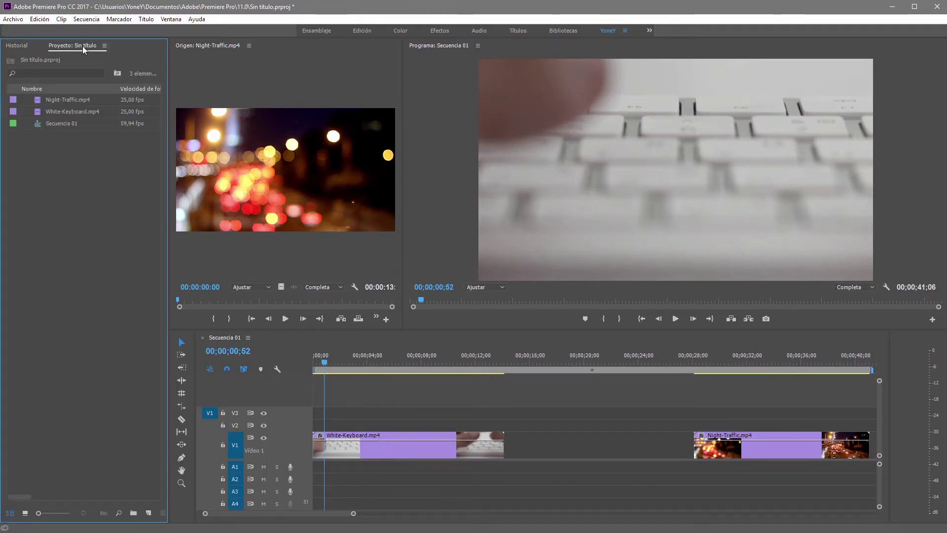
click(20, 47)
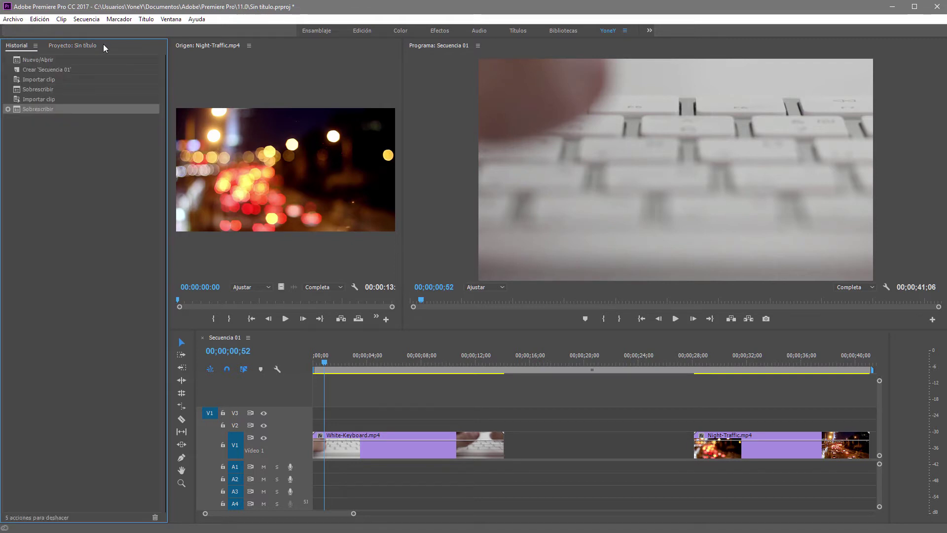
drag(23, 47, 116, 52)
click(30, 49)
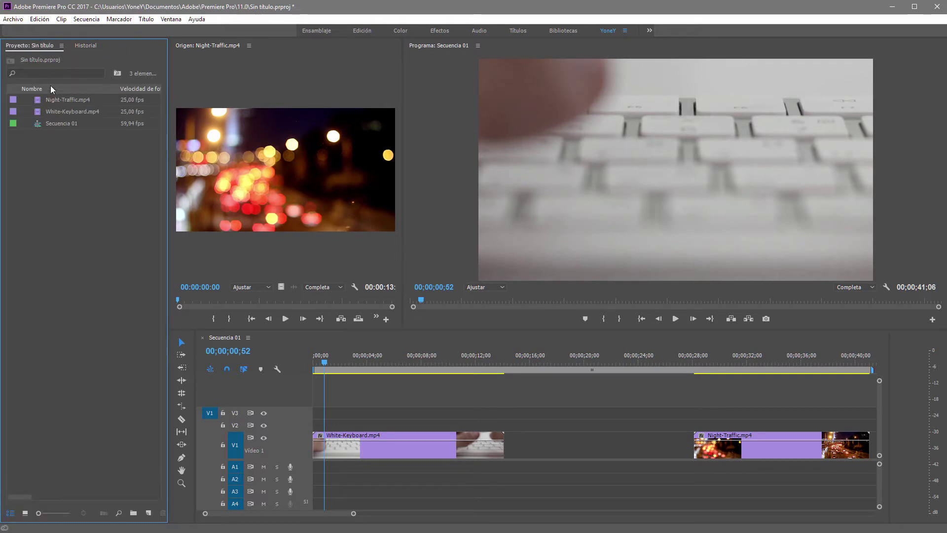
click(85, 46)
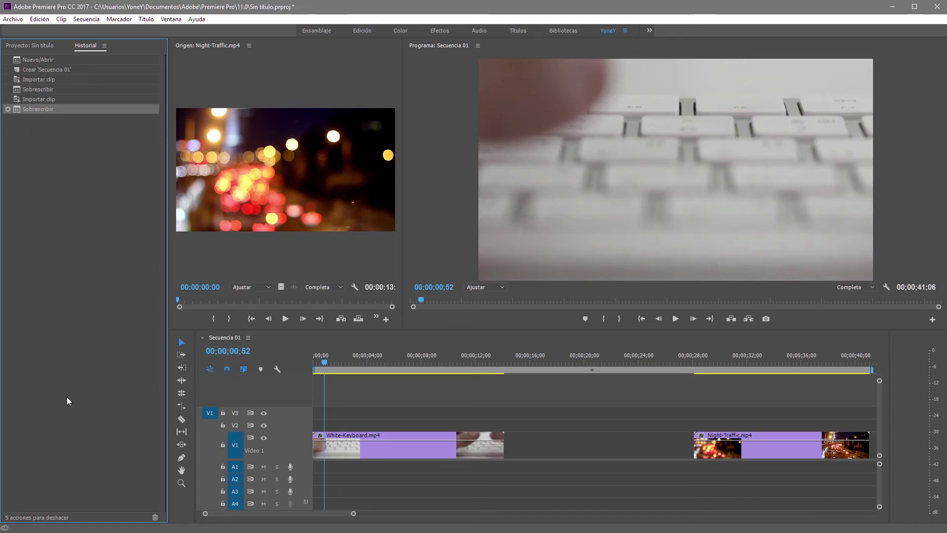
- Close the History panel via its options menu and widen the timeline into the audio meters
click(23, 45)
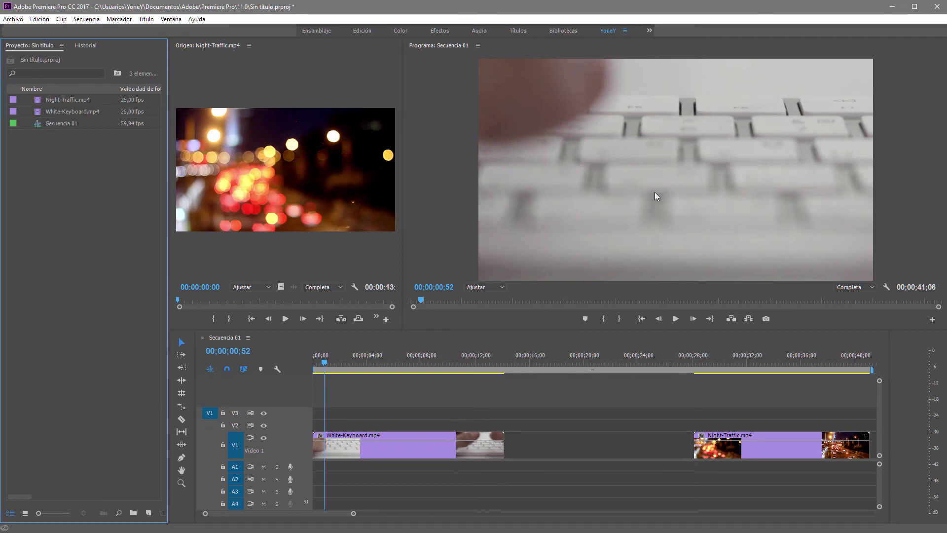
click(91, 45)
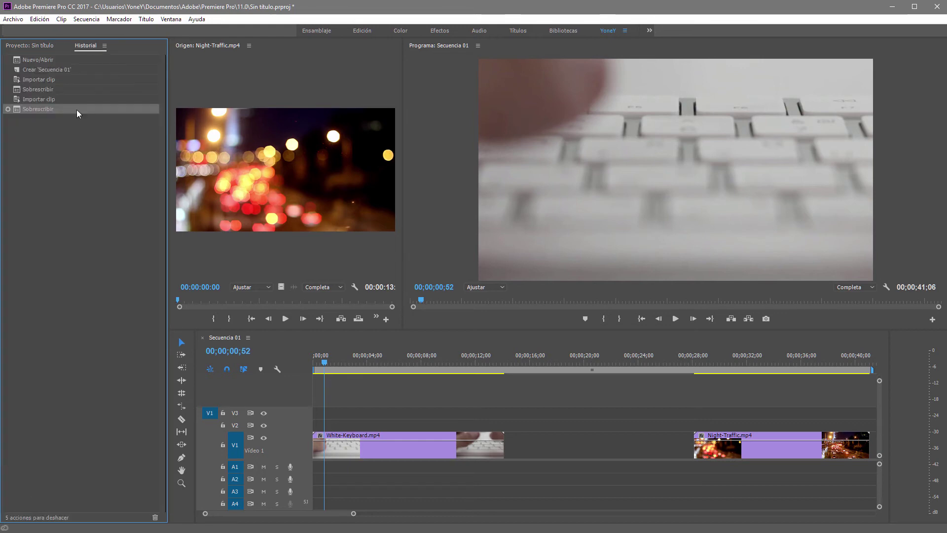
click(24, 46)
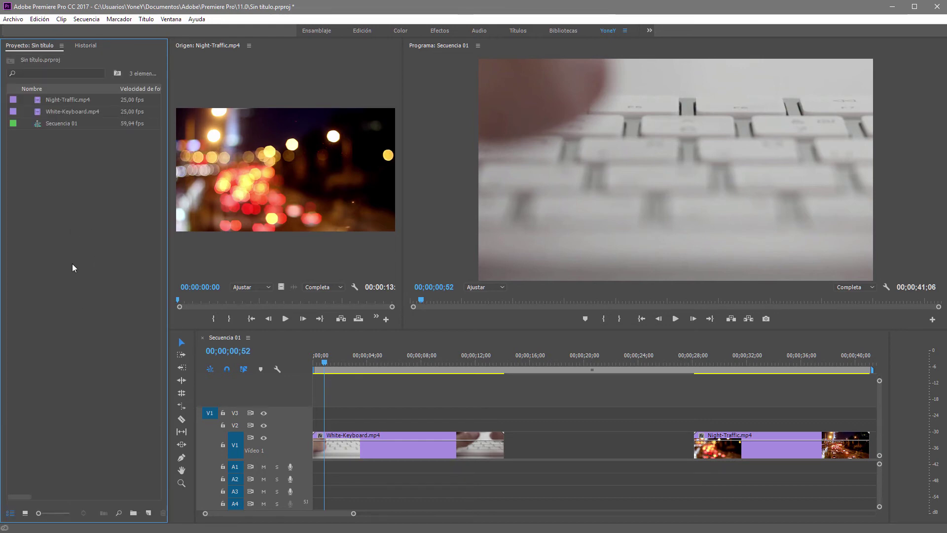
click(88, 46)
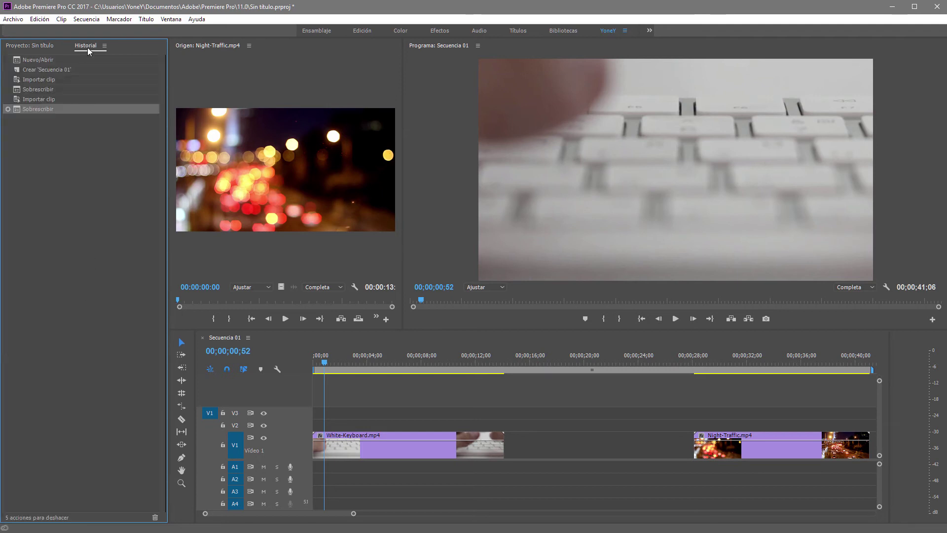
click(104, 46)
click(129, 49)
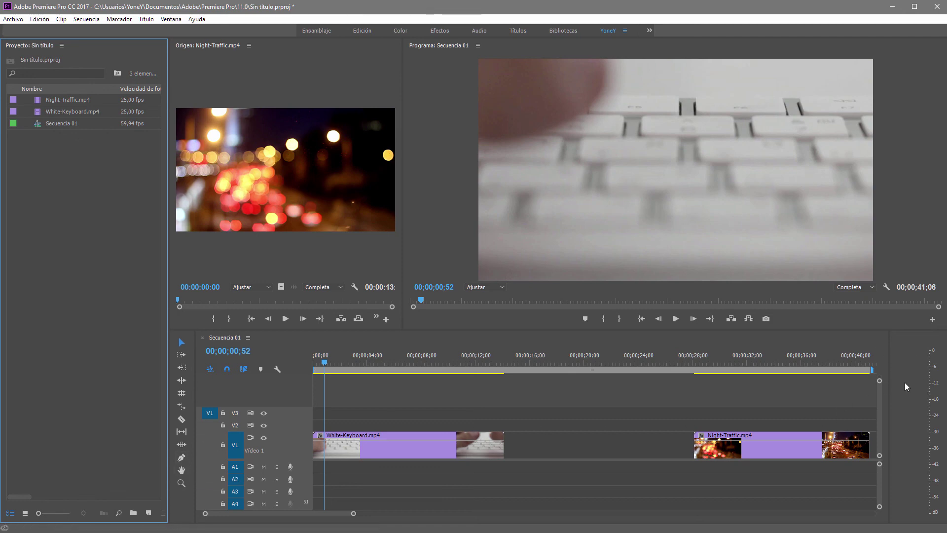
drag(889, 380, 903, 380)
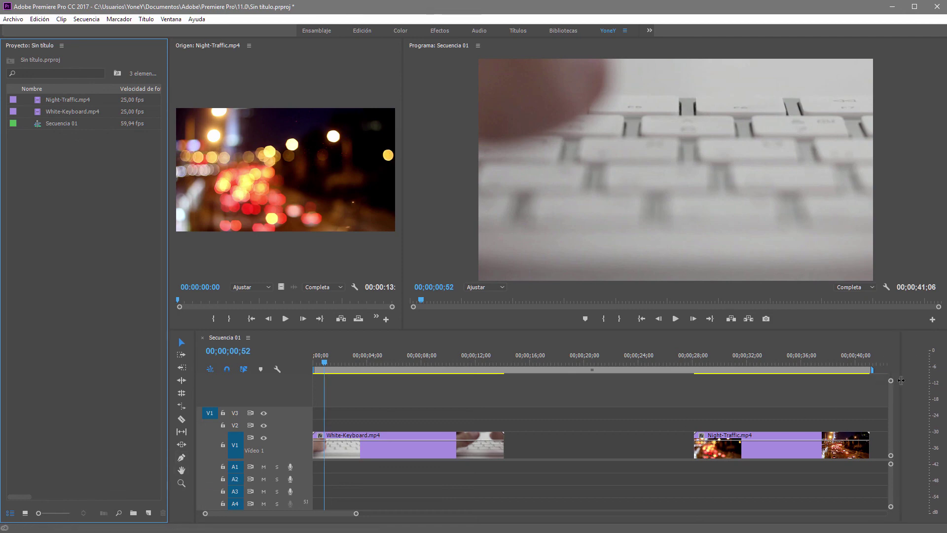